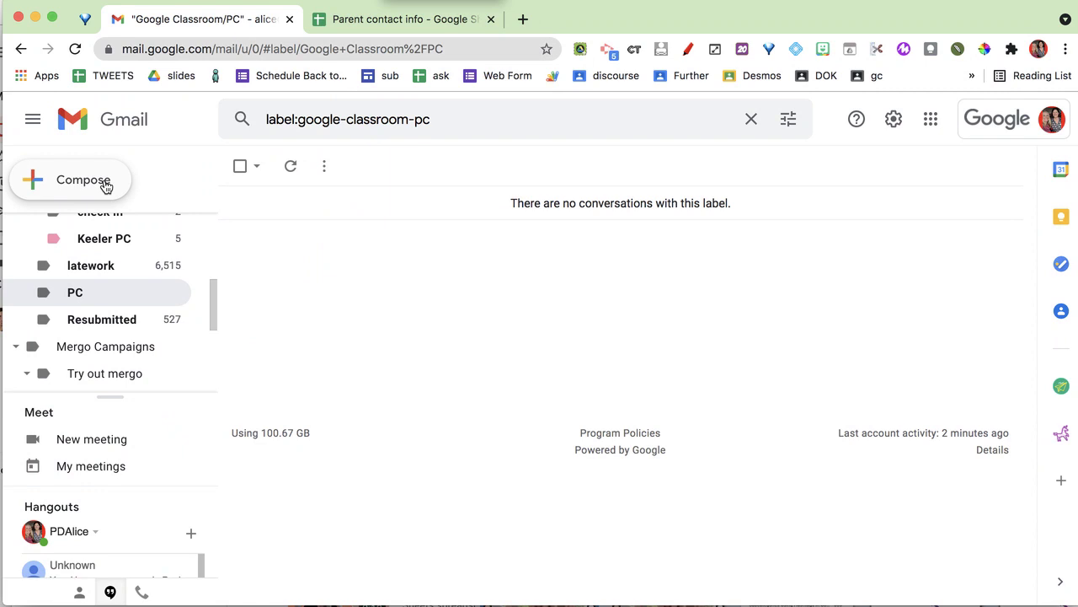
Show the empty Google Classroom/PC label in Gmail's sidebar
click(83, 180)
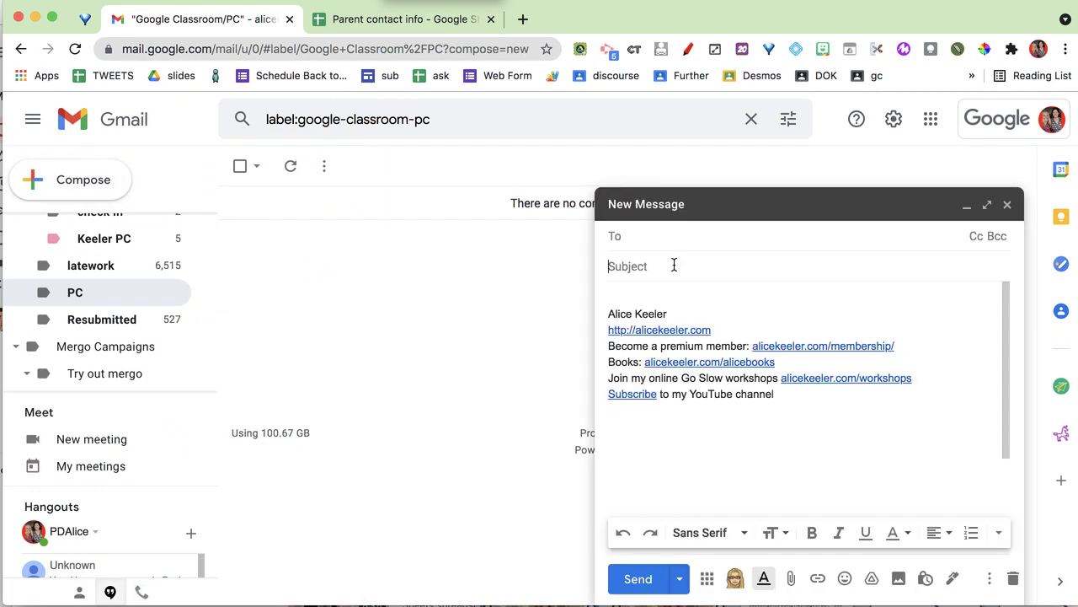
Enter the subject '{{First Name}} Your Back to School Appointment in Room {{room}}'
click(674, 266)
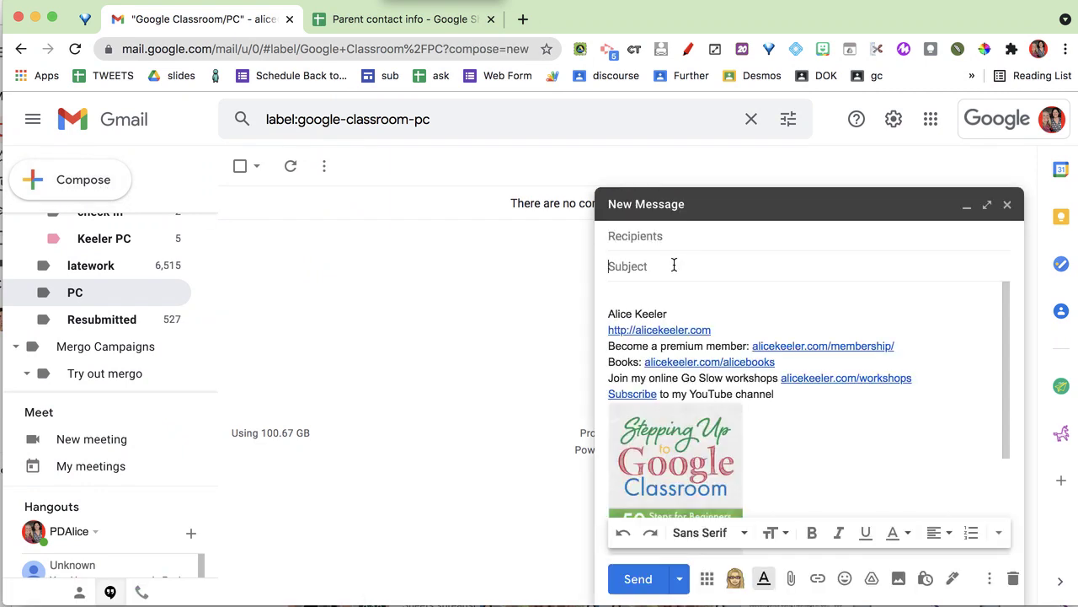
text({{First Name)
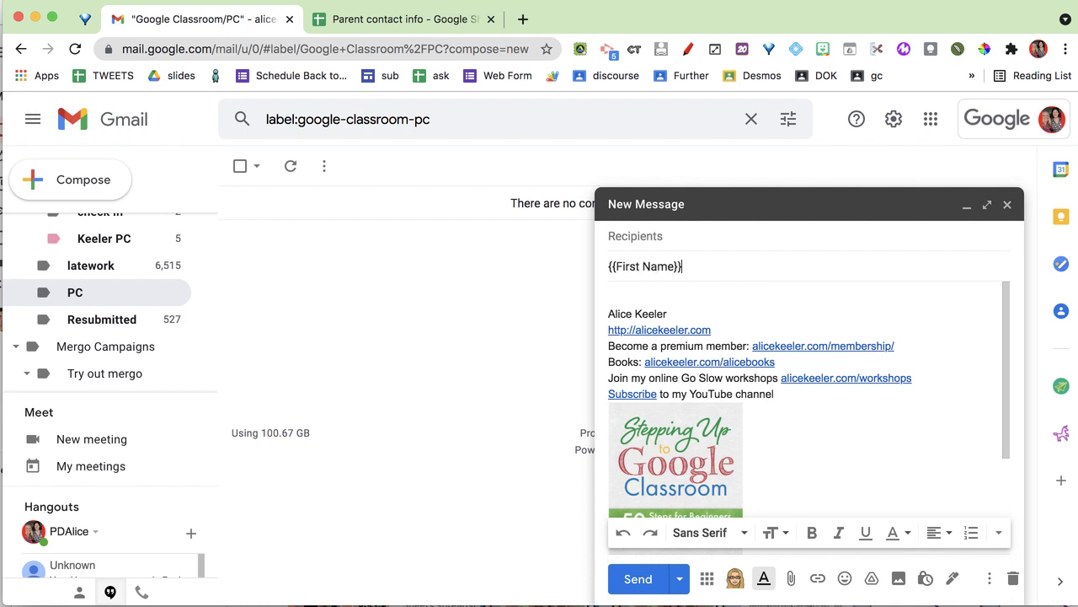
text(}} Your Back to School Appo)
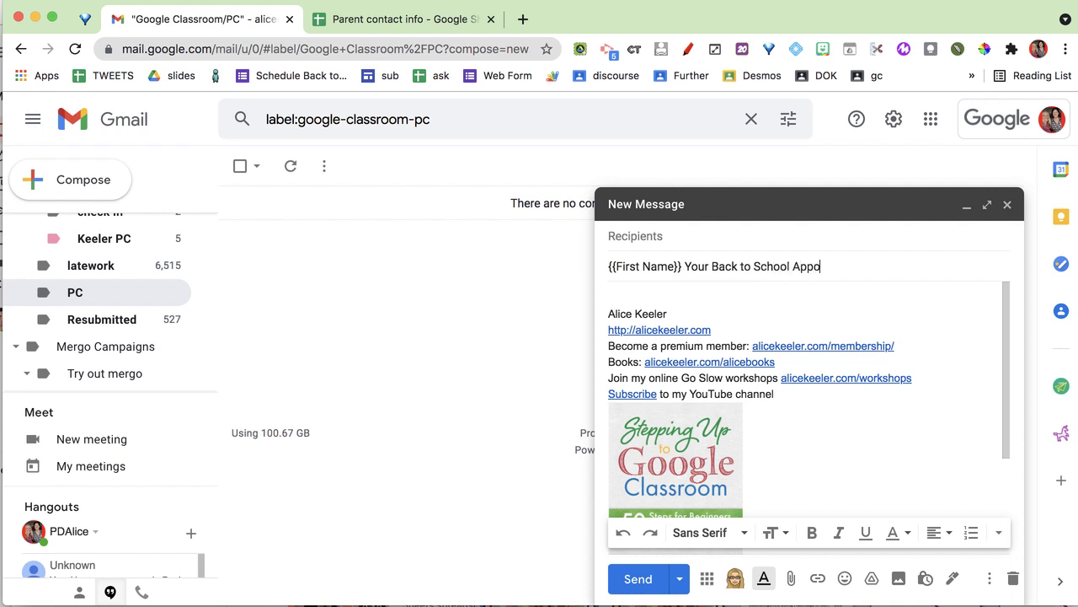
text(intment in Room )
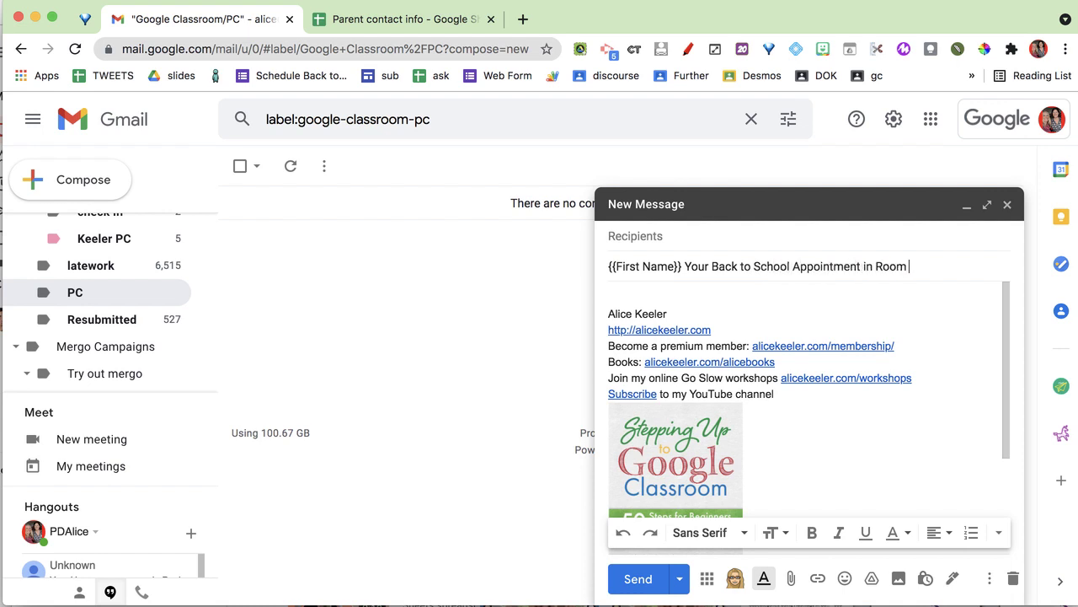
text({{room)
drag(683, 266, 607, 271)
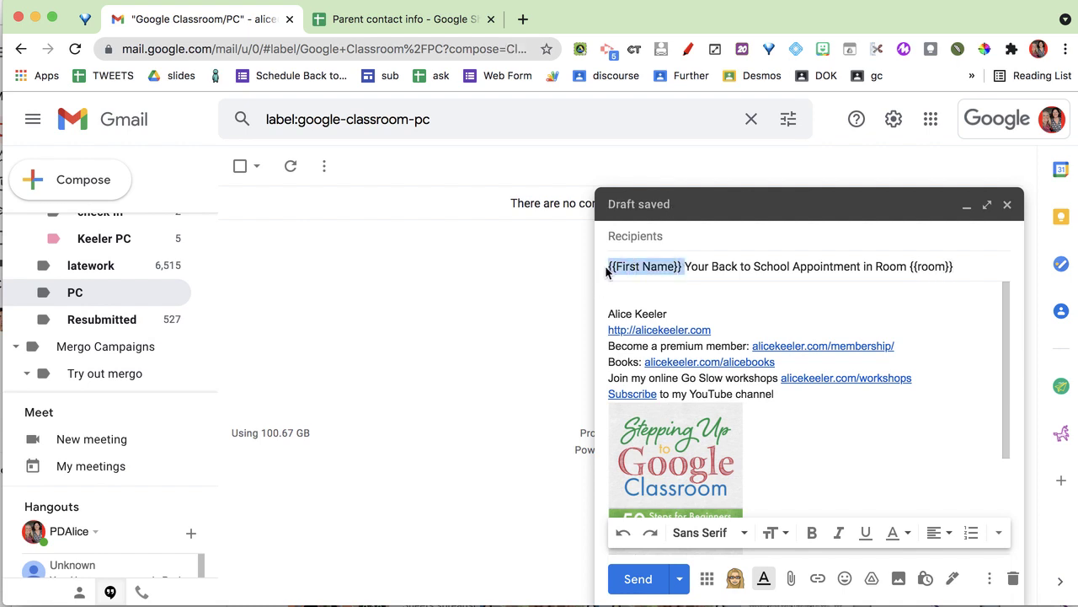
Delete the signature and its book image from the message body
click(688, 297)
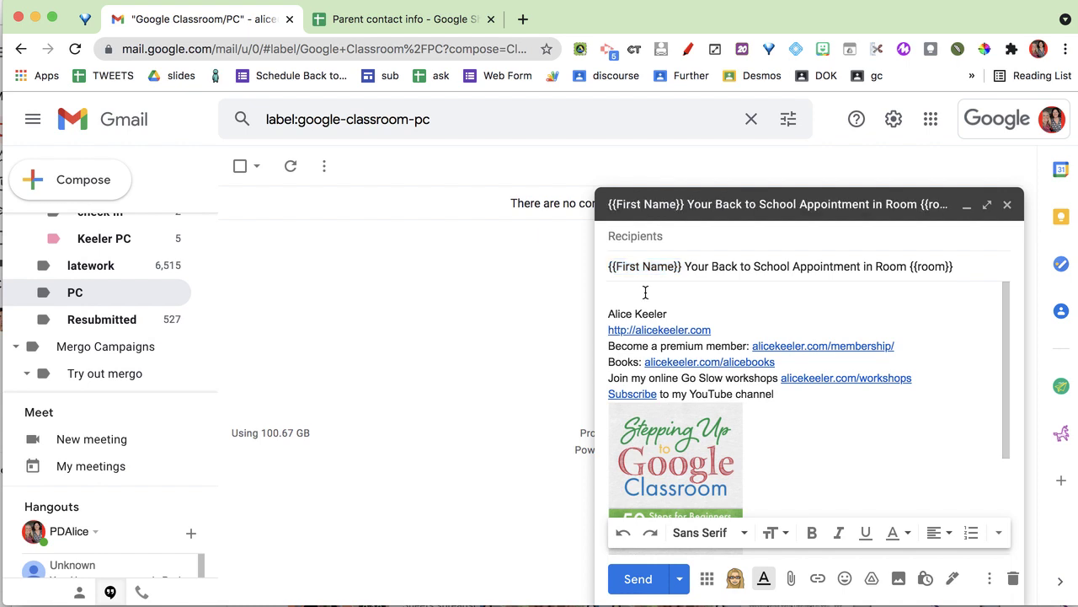
drag(644, 293, 770, 412)
key(BackSpace)
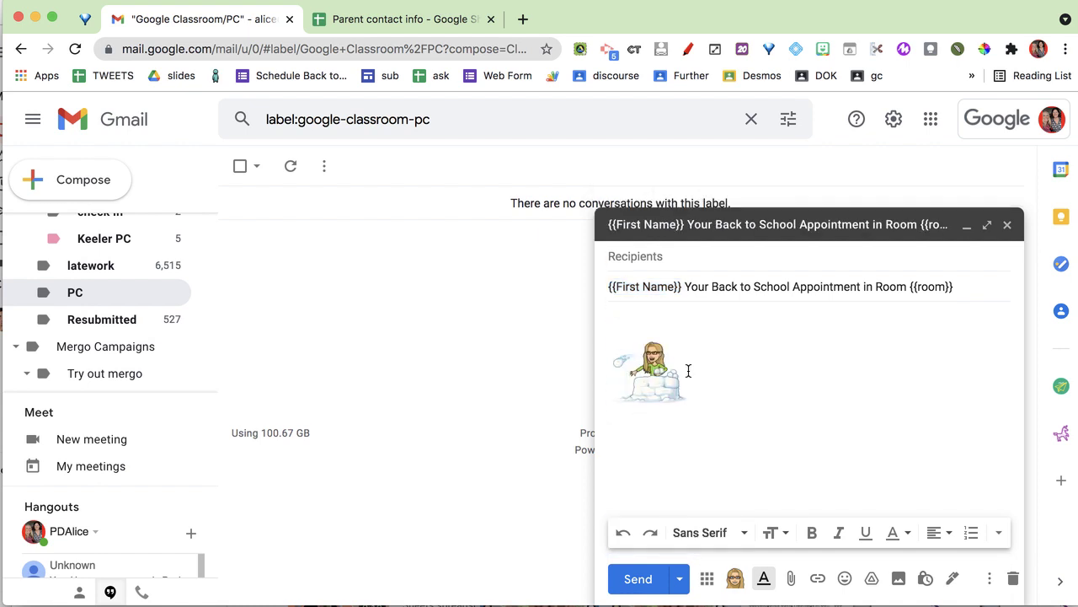
Replace the Bitmoji with 'Hello {{First Name}} {{Last Name}}, we are having Back to School Night' and 'Wednesday at 3pm!'
key(BackSpace)
text(Hello {{)
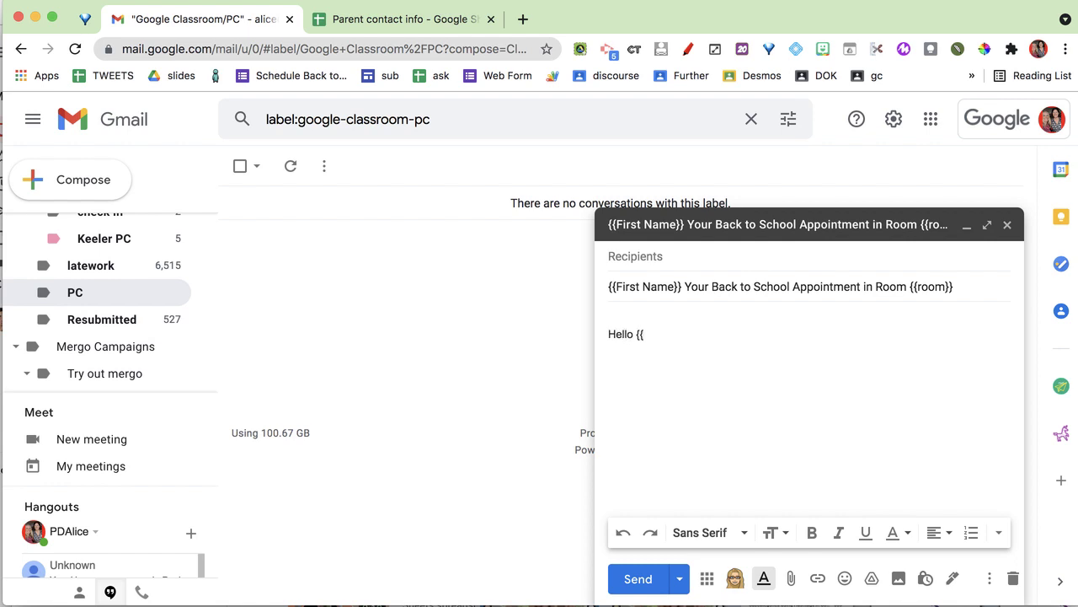
text(First Name}} {{Last Name)
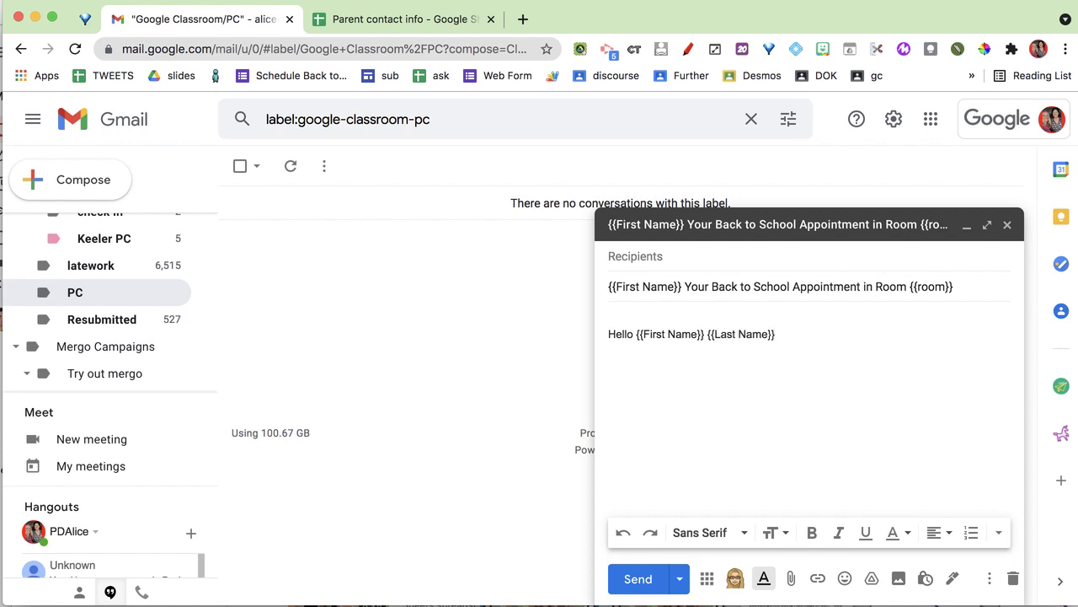
text(}}, we are having Back to School Night)
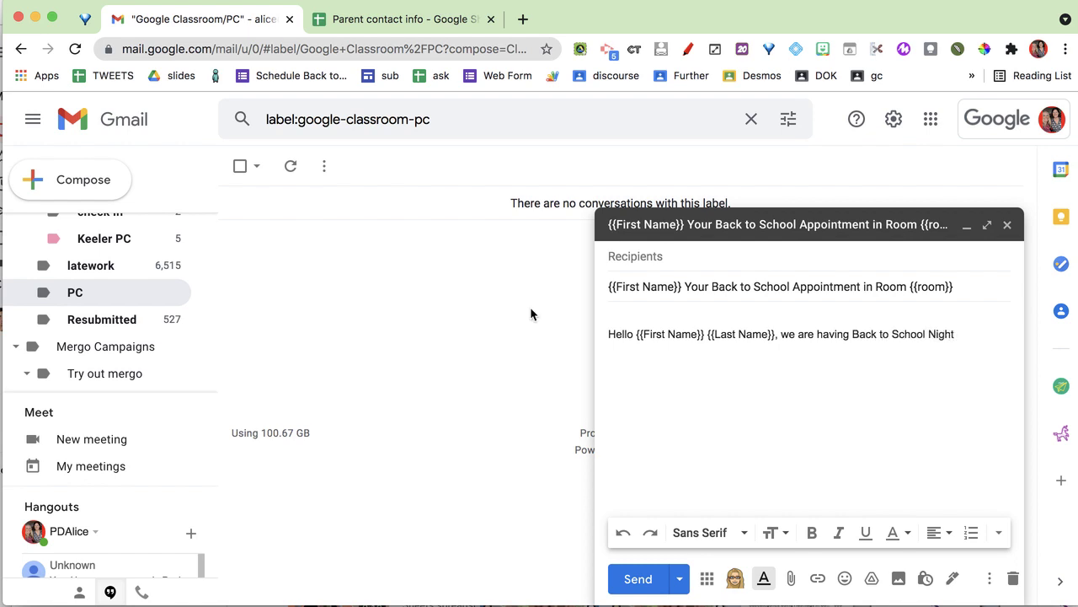
key(Return)
key(Return)
text(Wednesday at 3pm!)
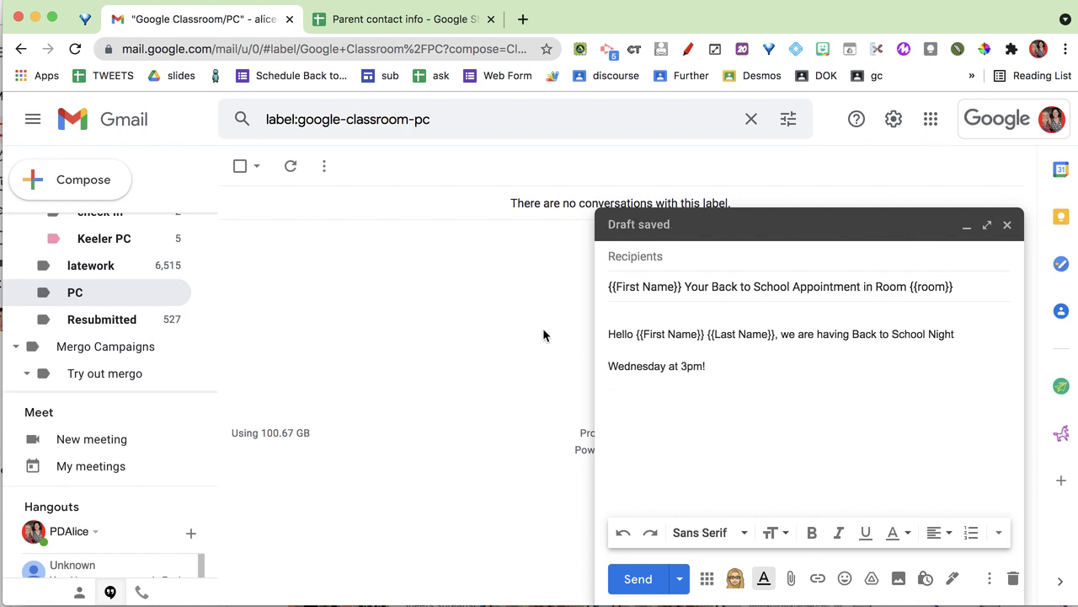
Make the 'Wednesday at 3pm!' line Huge size
drag(731, 363, 594, 372)
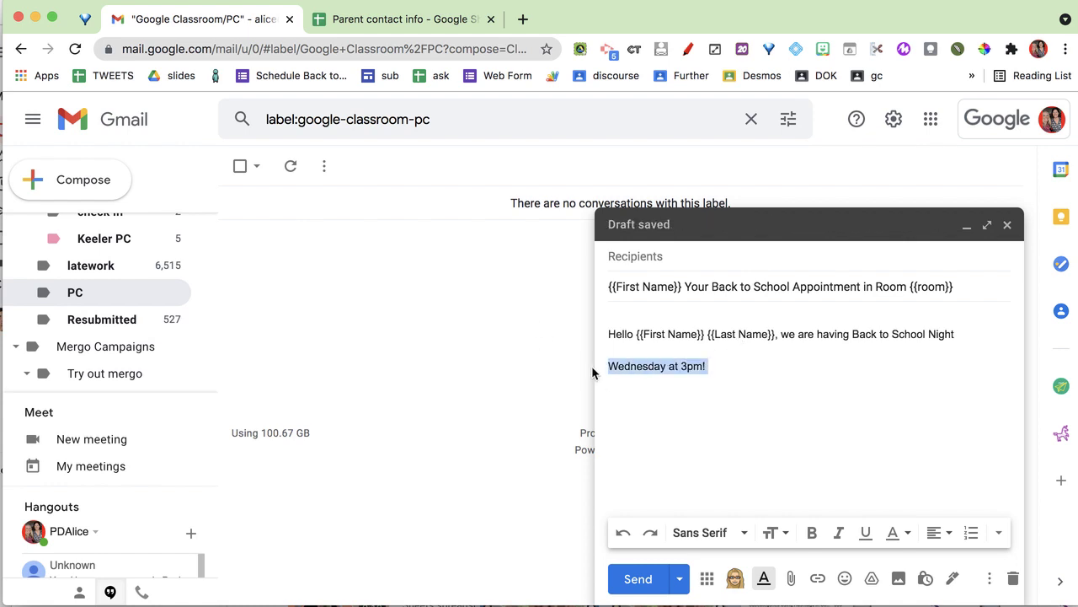
click(782, 539)
click(797, 507)
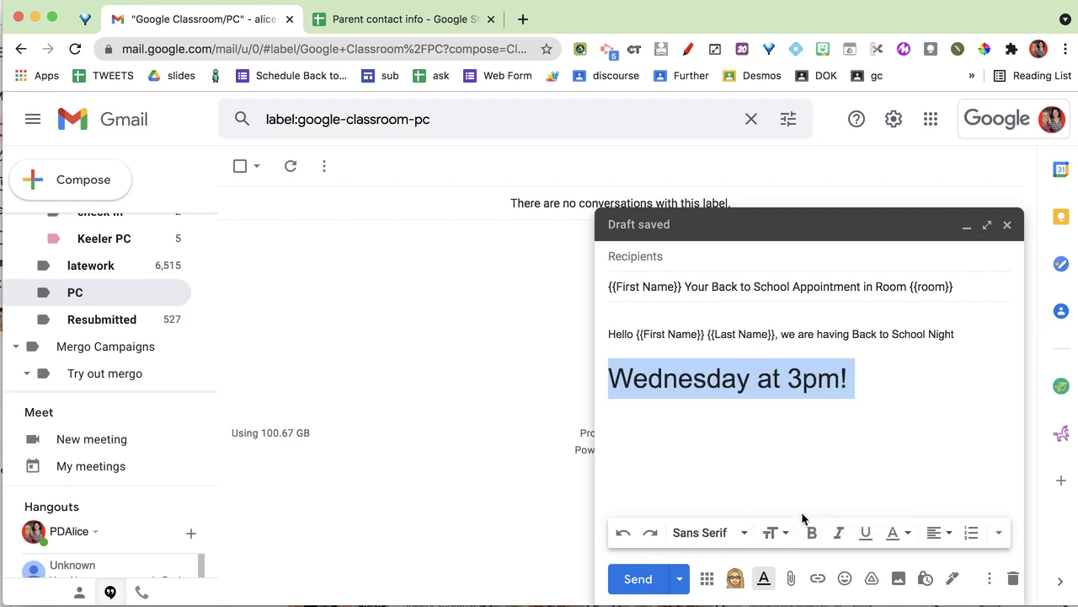
Insert the Back to School Bitmoji sticker below the date line
click(685, 442)
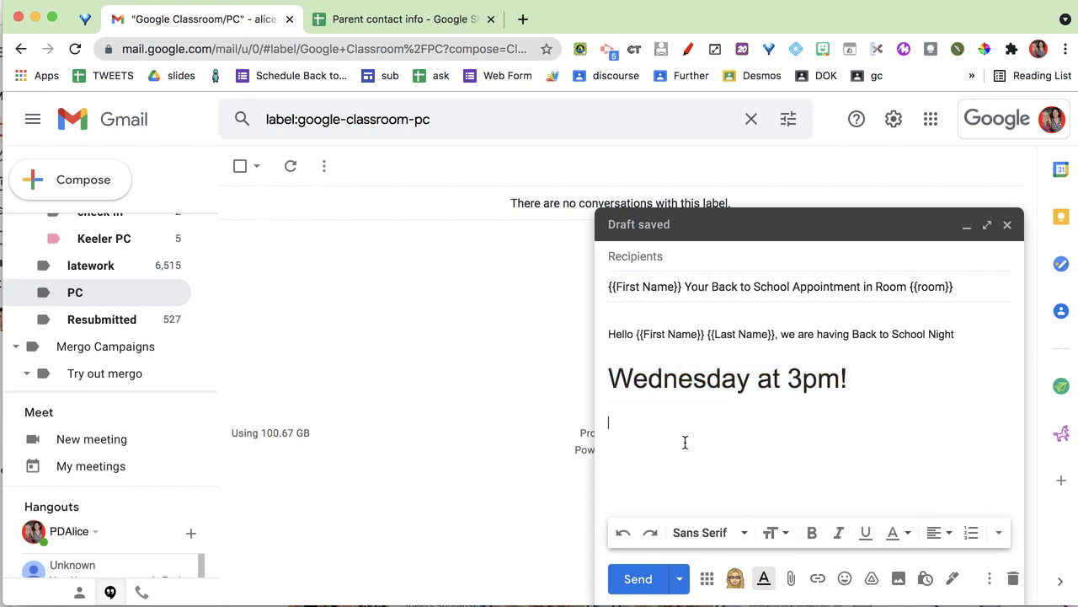
click(734, 577)
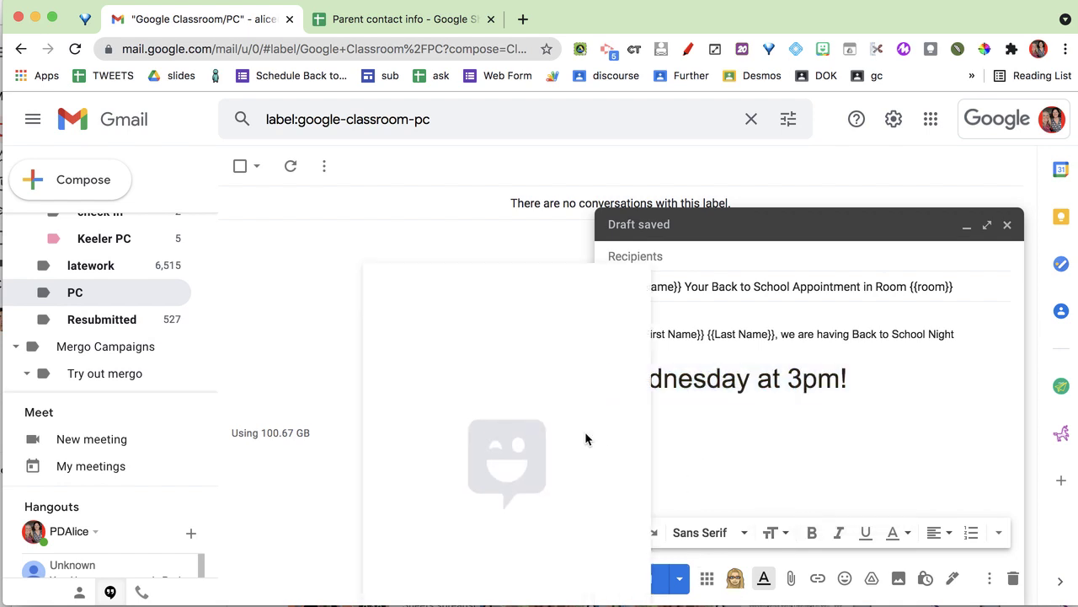
click(421, 394)
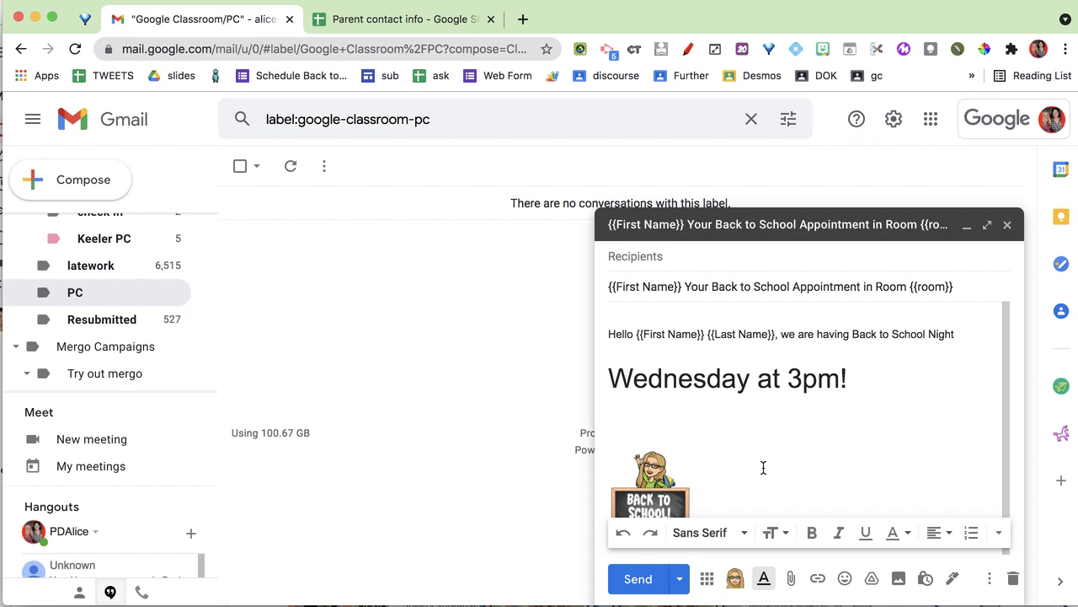
Sign off with 'Thank you {{First Name}}', then bring up the Parent contact info spreadsheet
click(718, 420)
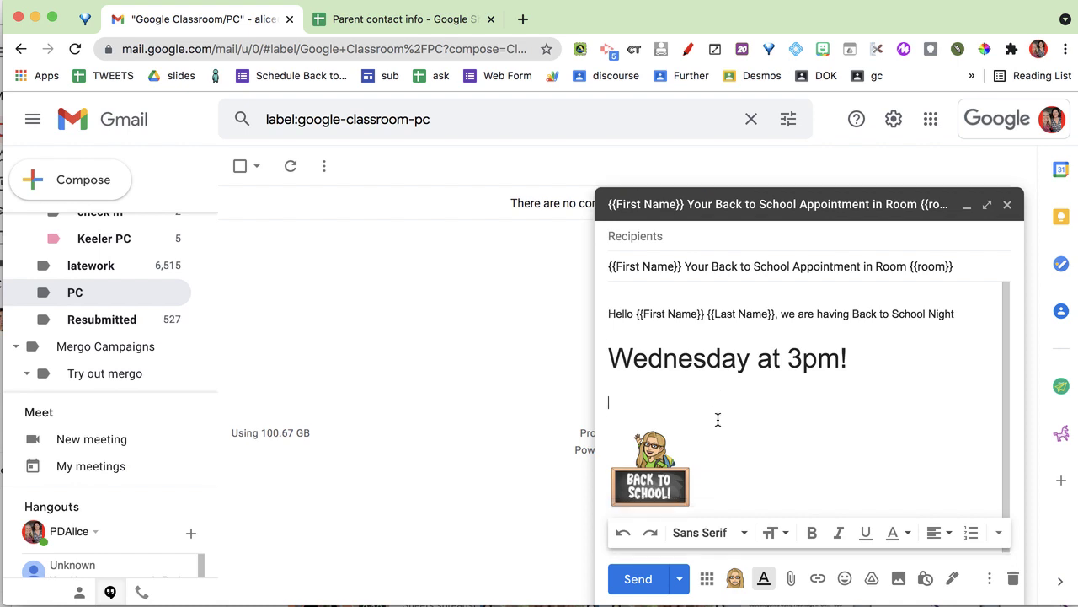
text(Thank you {{First Name)
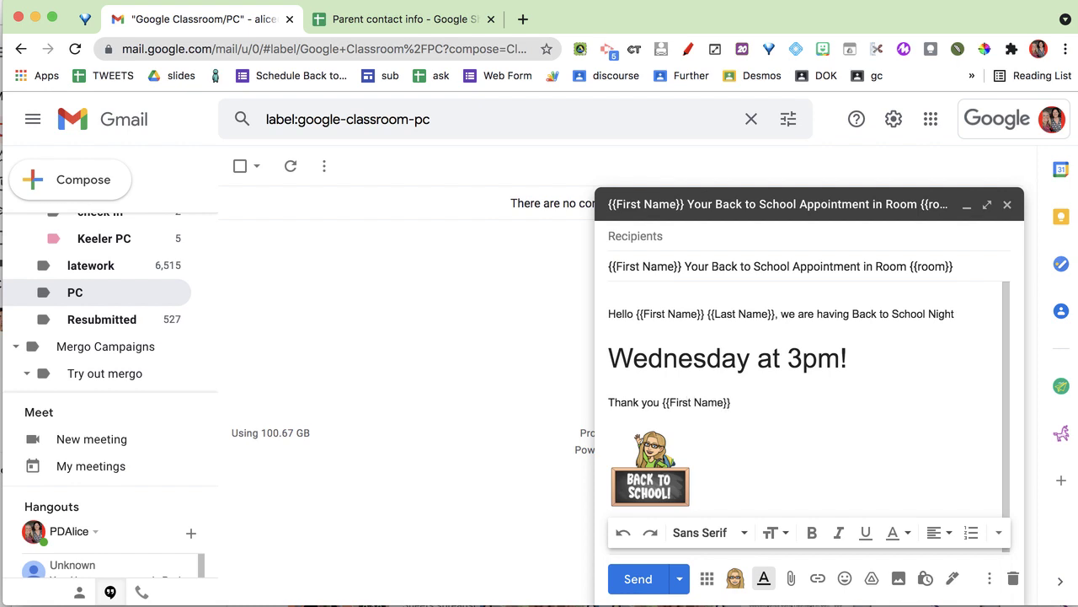
drag(733, 401, 661, 402)
drag(705, 313, 628, 314)
drag(683, 266, 605, 266)
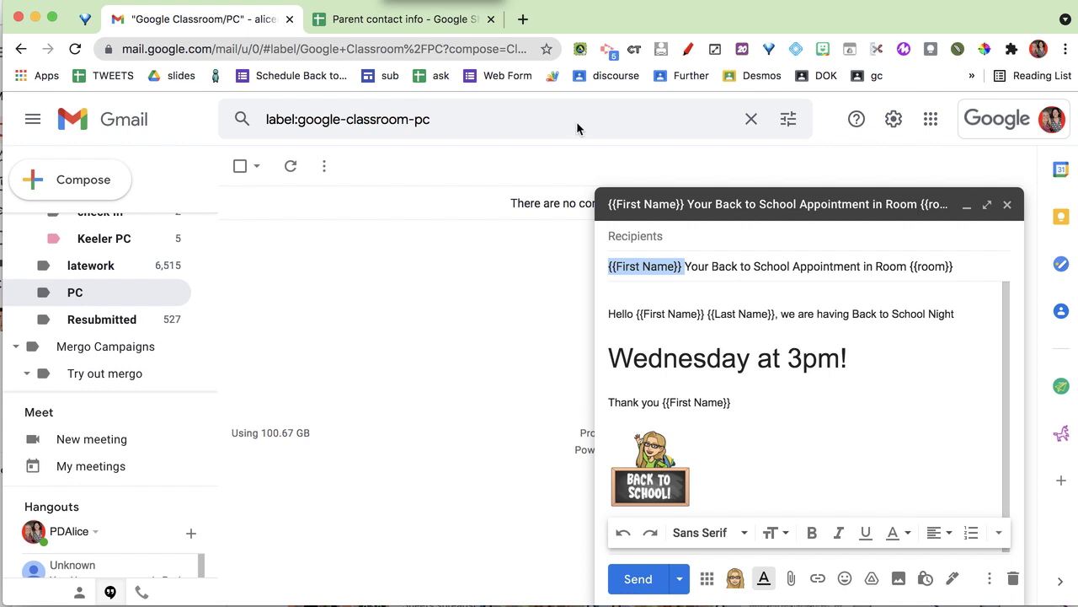
click(416, 26)
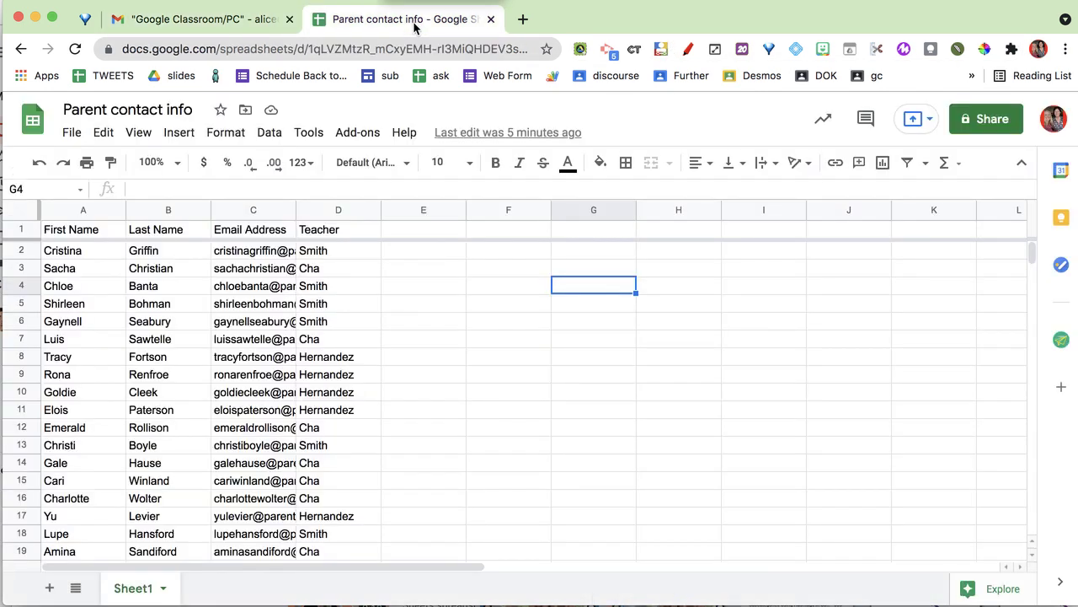
Select the First Name header A1 and the header row A1:D1
click(105, 233)
drag(93, 230, 321, 224)
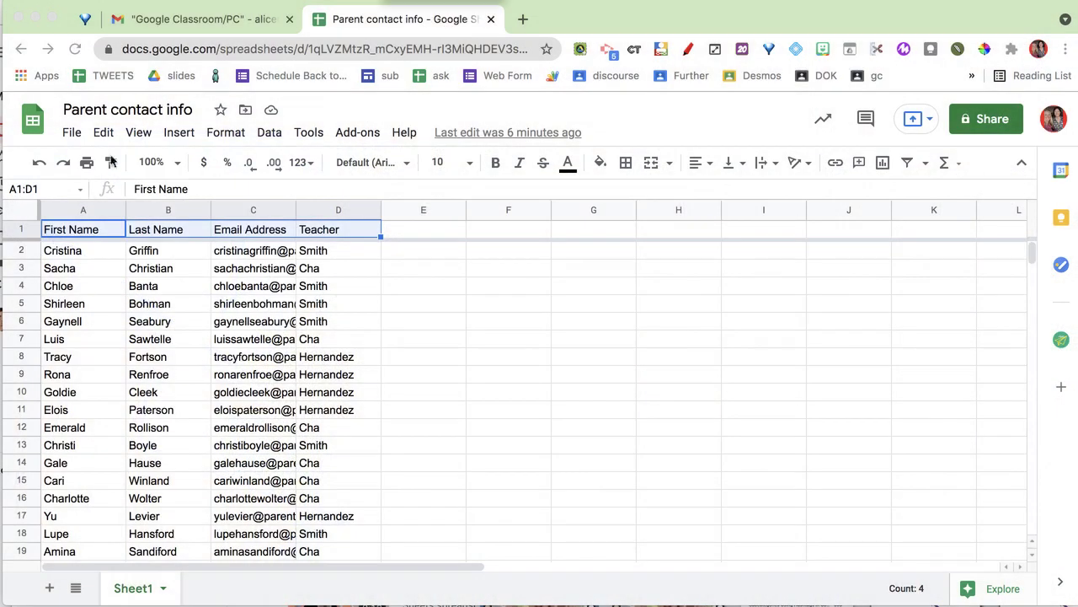
click(97, 231)
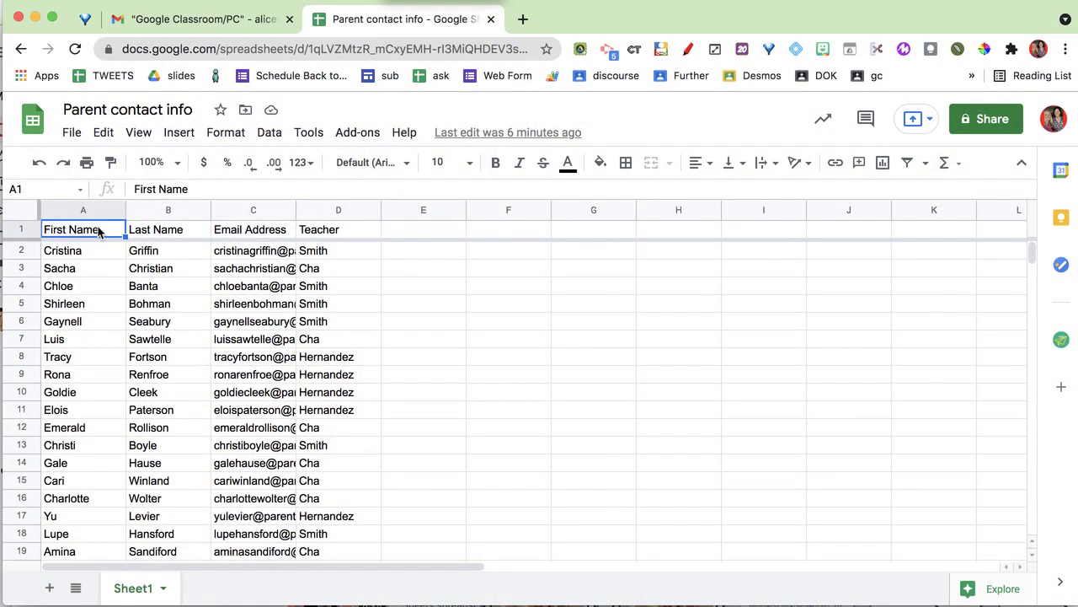
In the Gmail draft, highlight the {{First Name}} tag in the subject
click(198, 18)
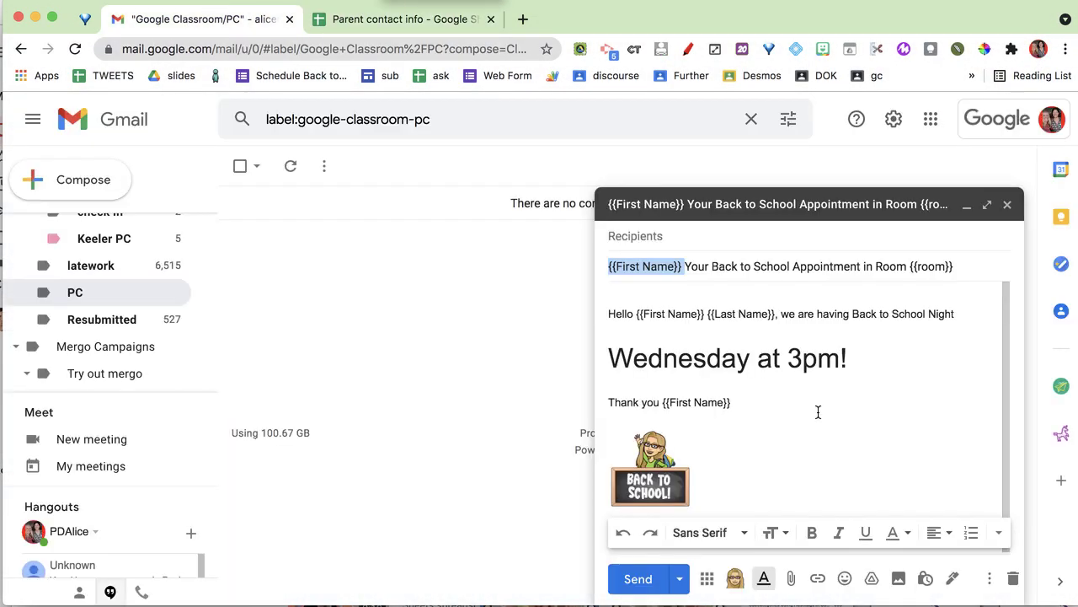
click(644, 262)
drag(681, 266, 608, 269)
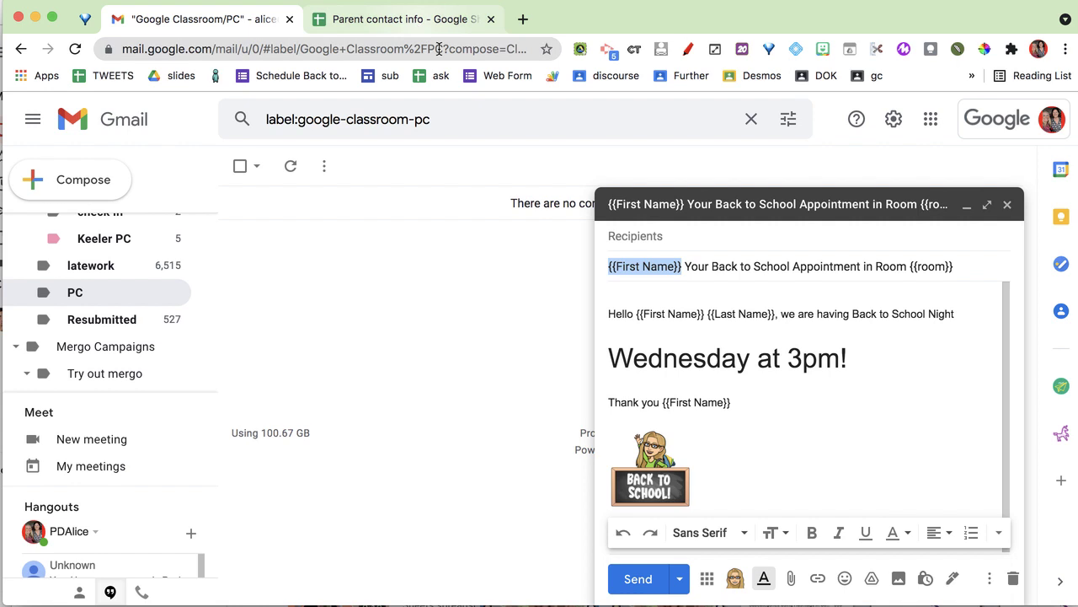
Back in the Parent contact info sheet, select D2, then the Email Address header C1
click(401, 25)
click(348, 256)
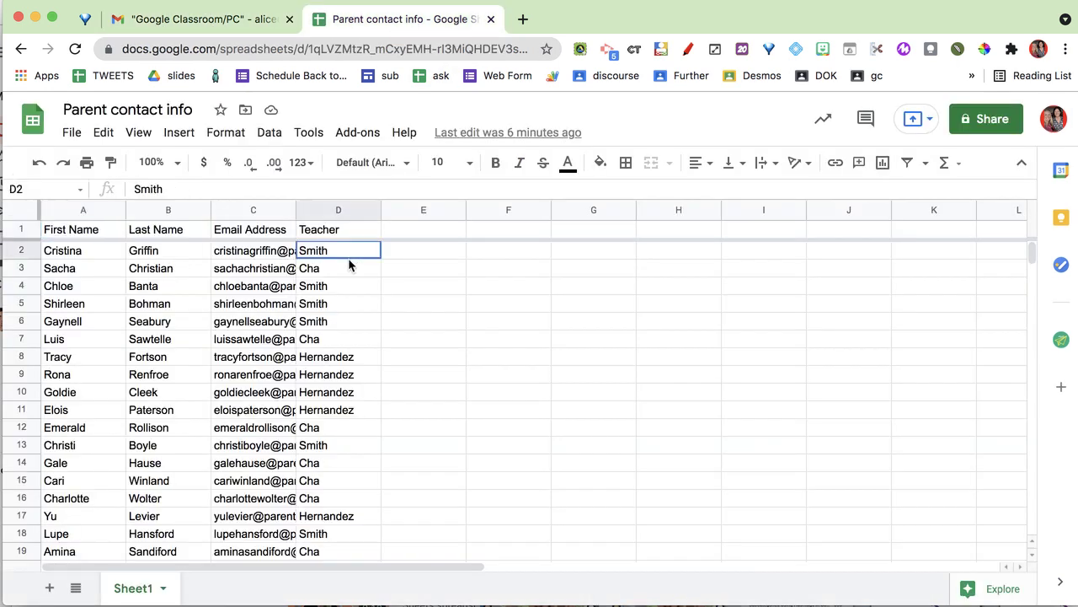
click(262, 233)
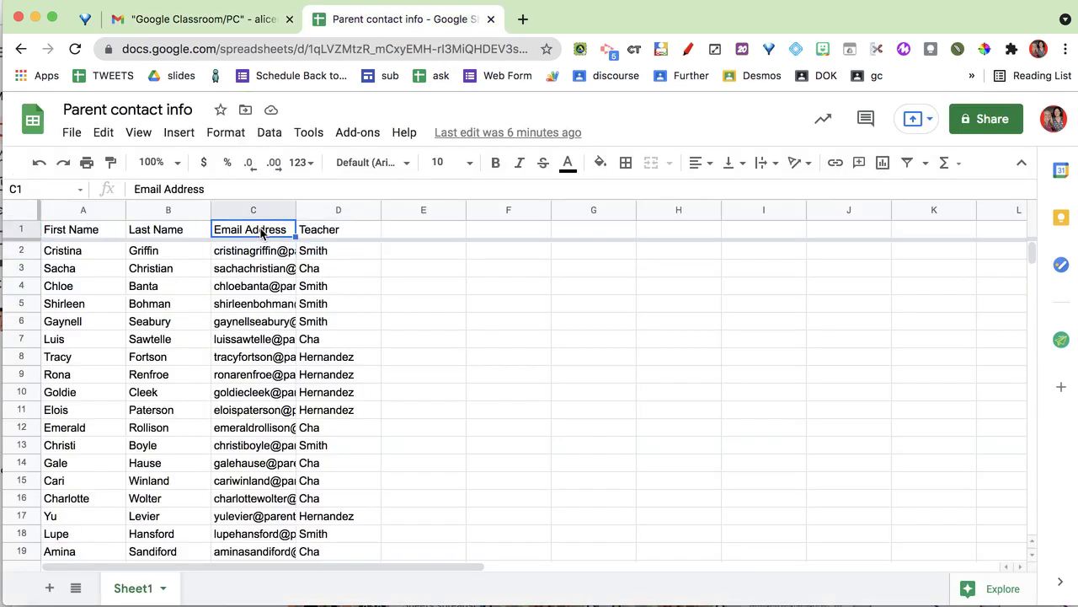
Set the Email Address header to size 24 and widen column C to show full addresses
click(444, 164)
click(438, 435)
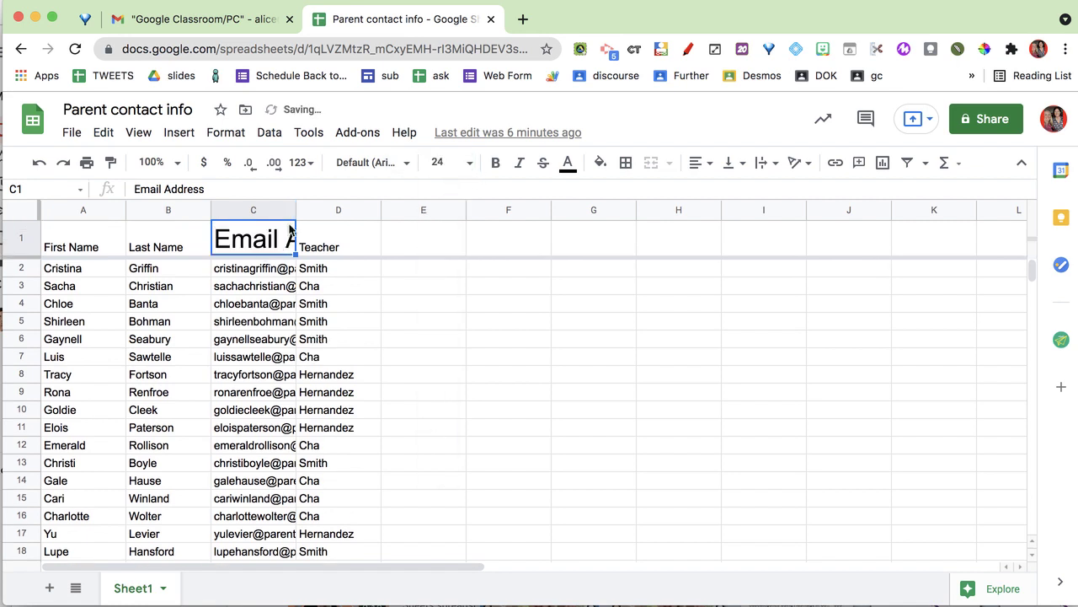
drag(294, 206, 437, 206)
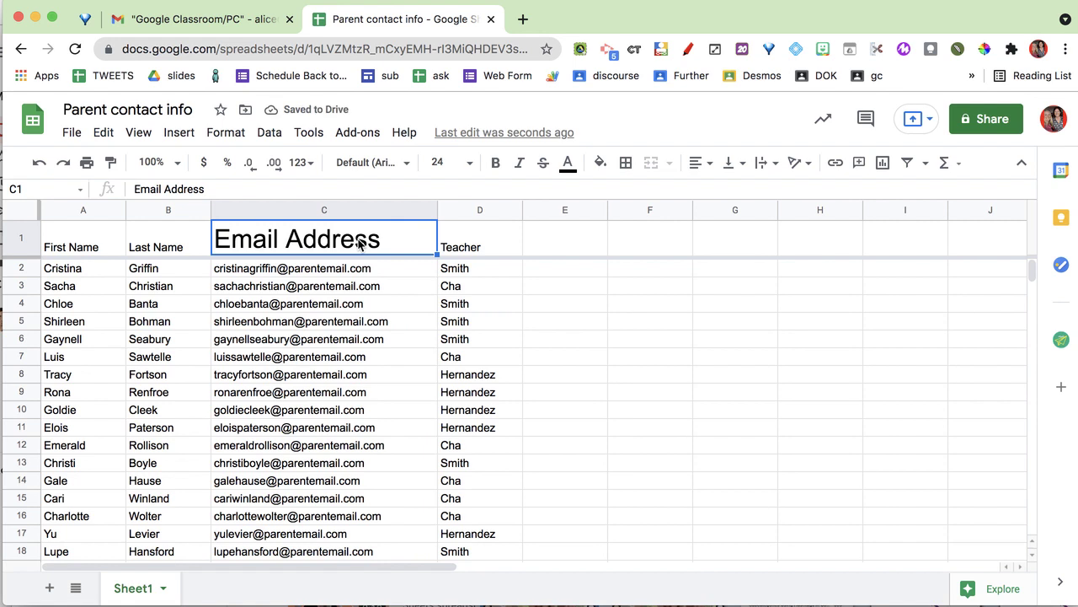
click(343, 413)
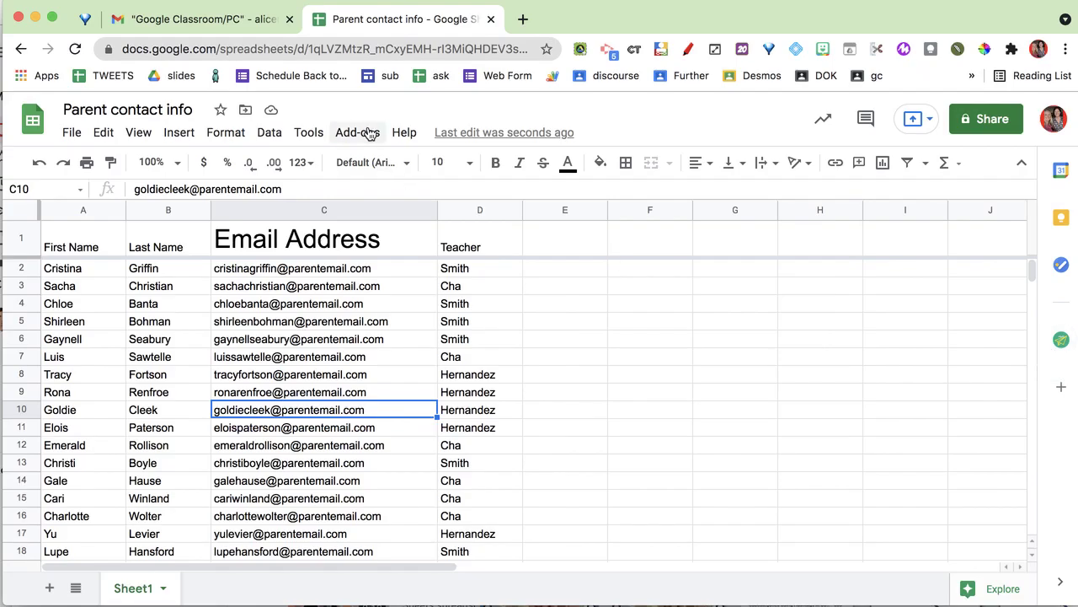
Look through the Add-ons list, then dismiss it
click(367, 133)
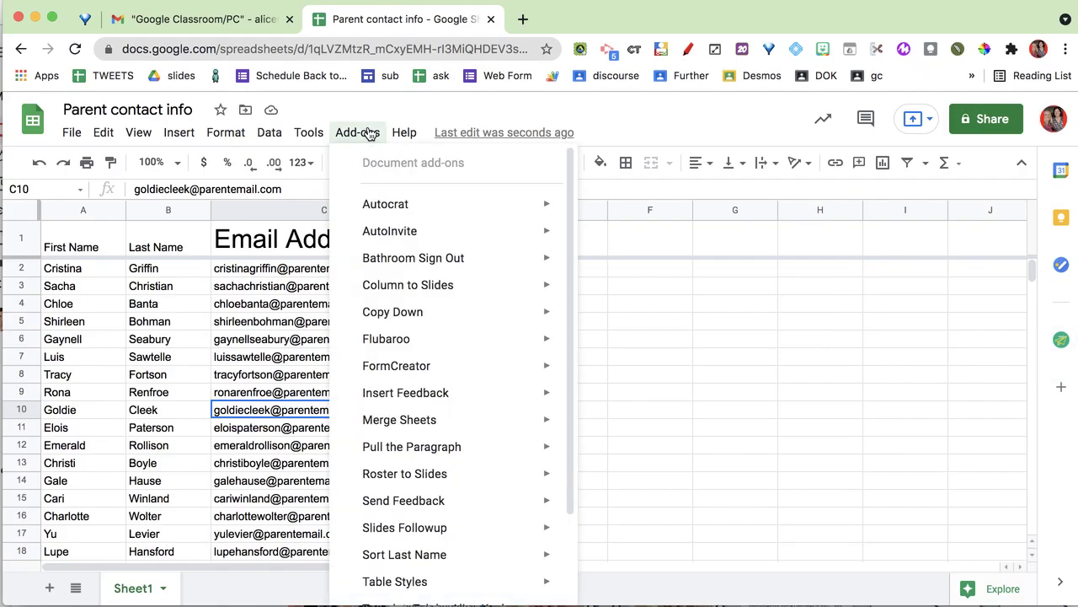
scroll(371, 289, down, 3)
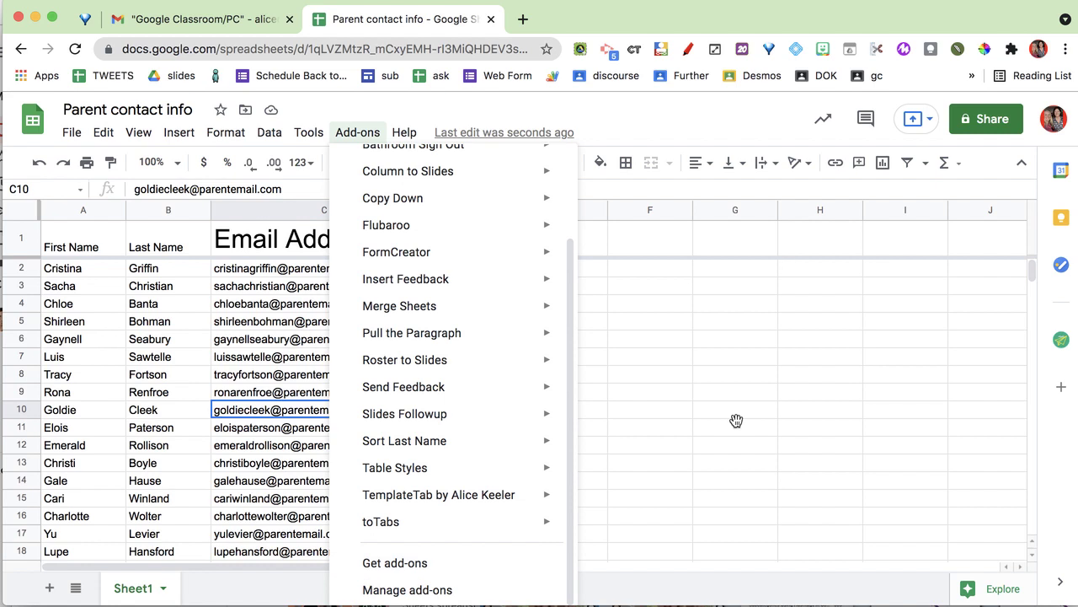
click(733, 424)
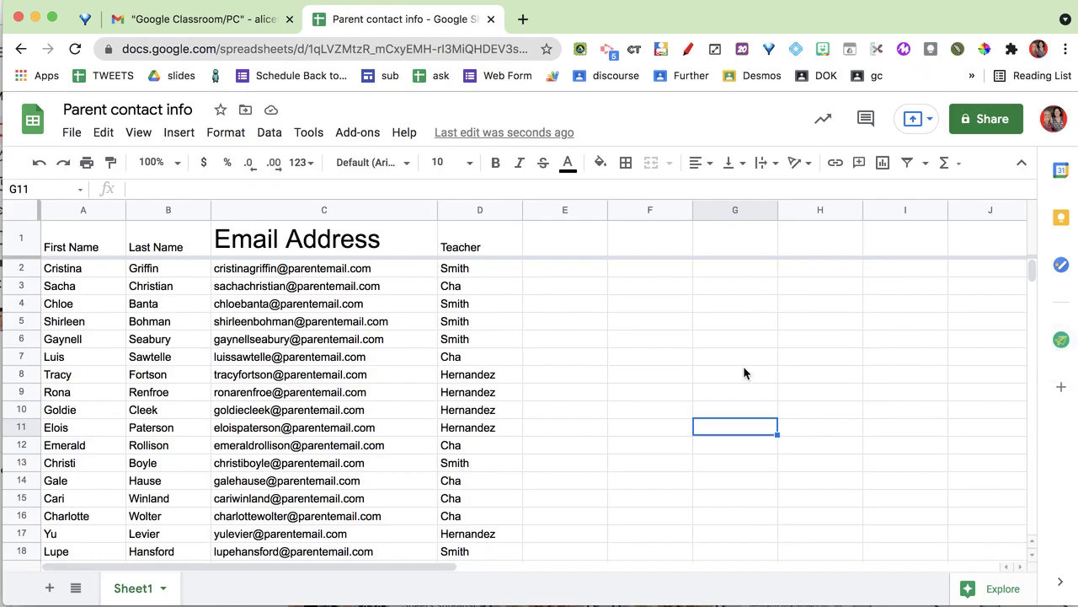
click(736, 376)
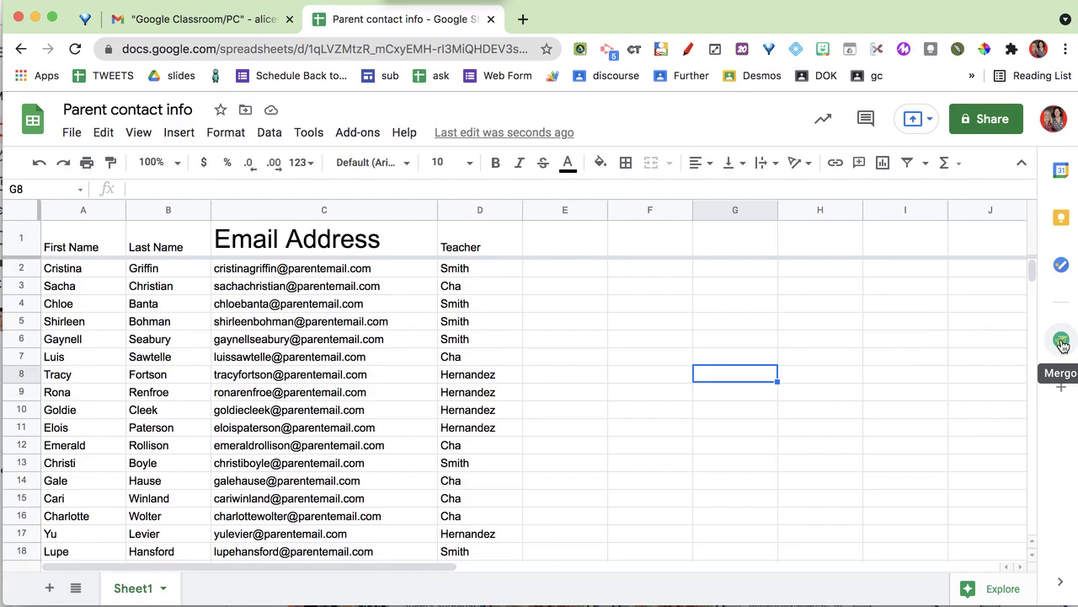
Open Mergo's Mail Merge settings, then go to the Gmail draft's empty recipient field
click(1061, 342)
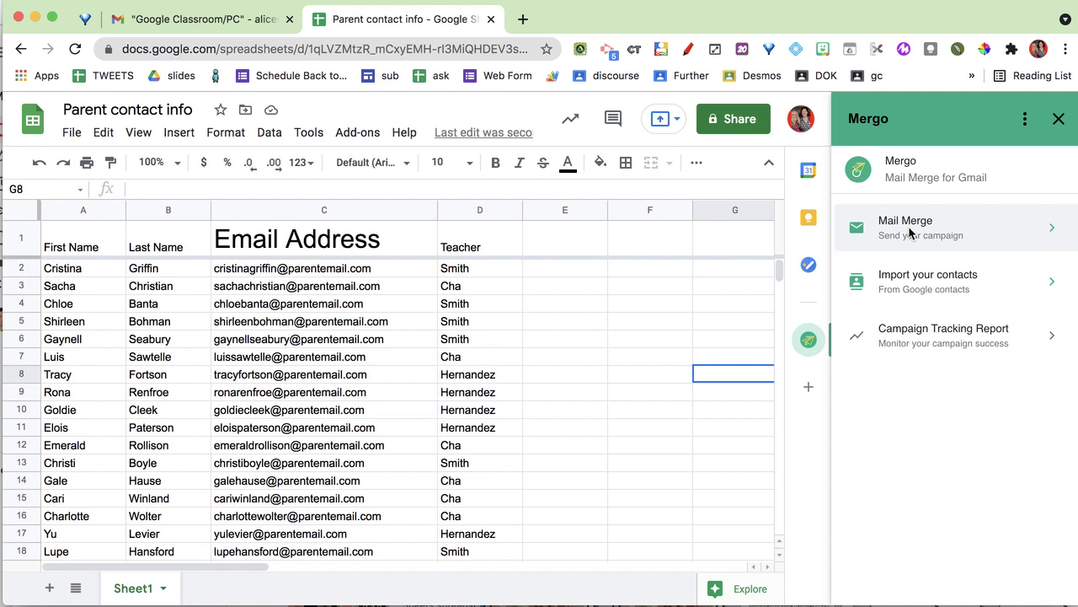
click(909, 229)
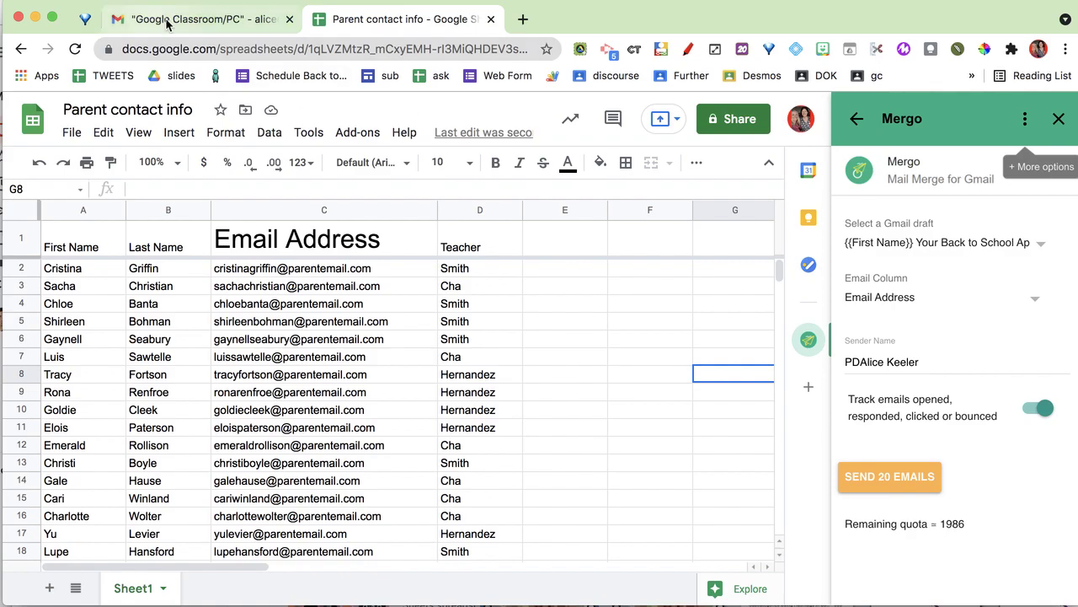
click(168, 18)
click(682, 238)
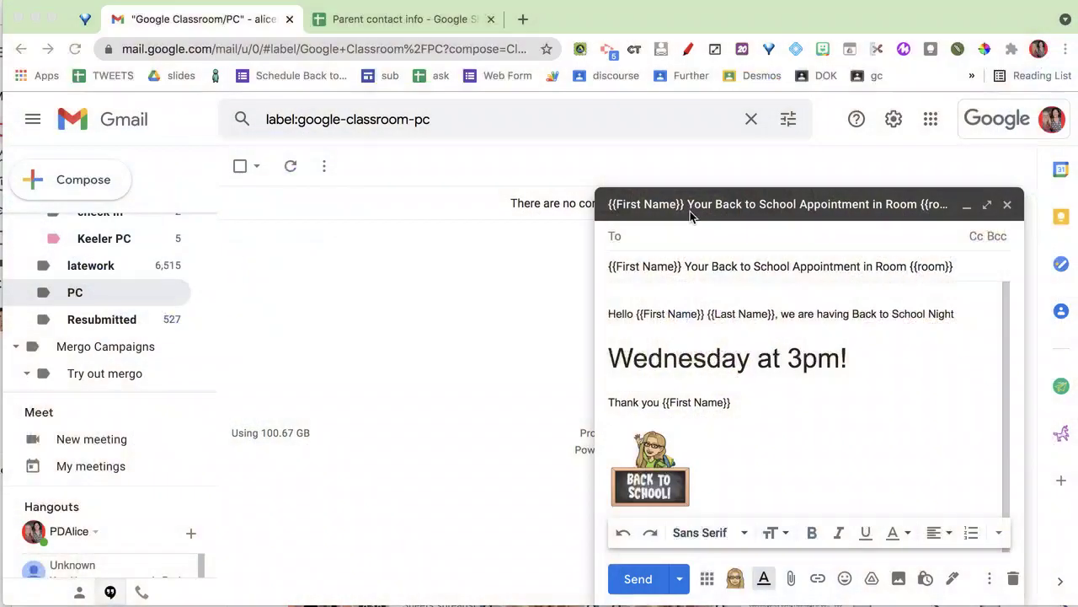
In Mergo, keep the back-to-school draft and Email Address column; start renaming sender to Building Admin
click(428, 25)
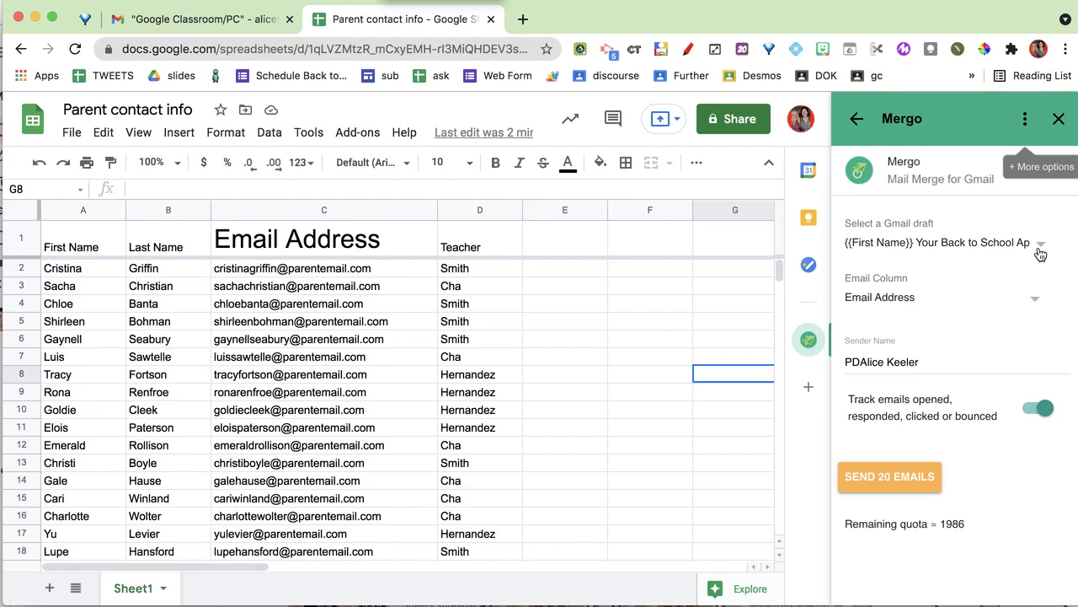
click(1041, 252)
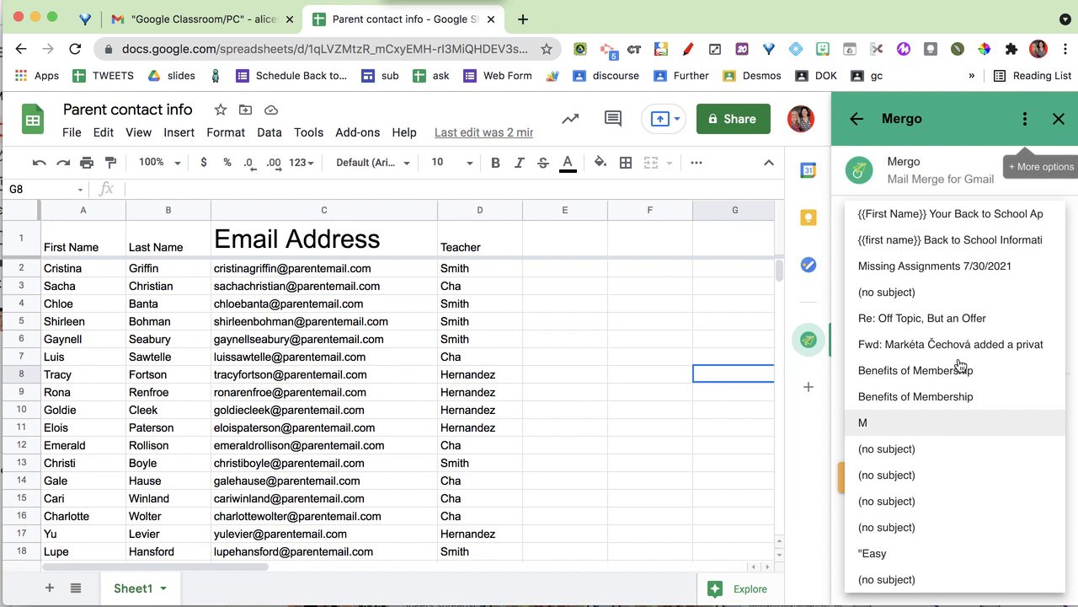
click(834, 309)
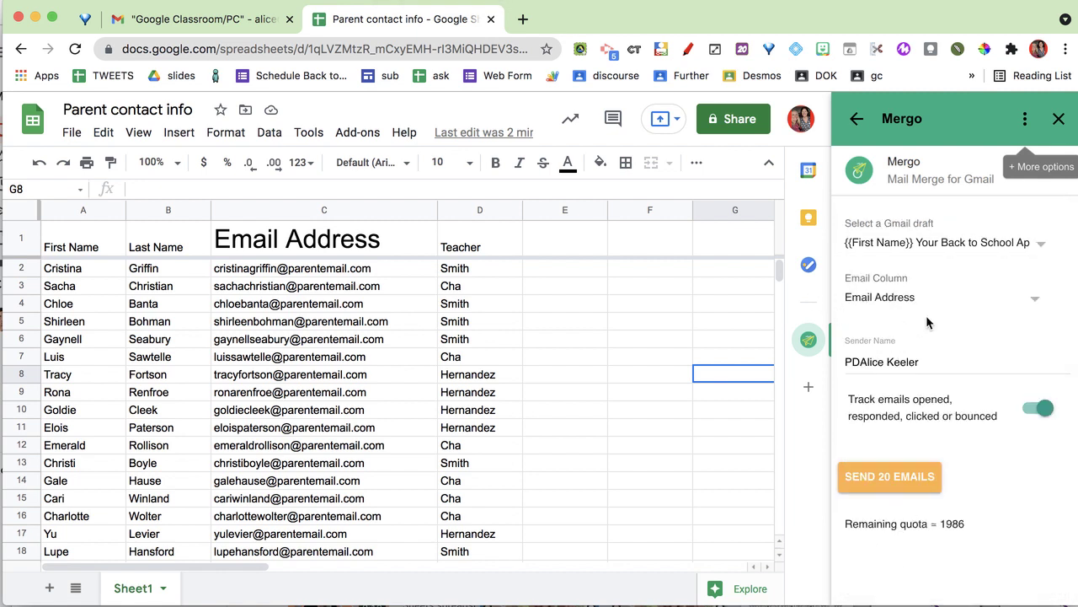
click(923, 298)
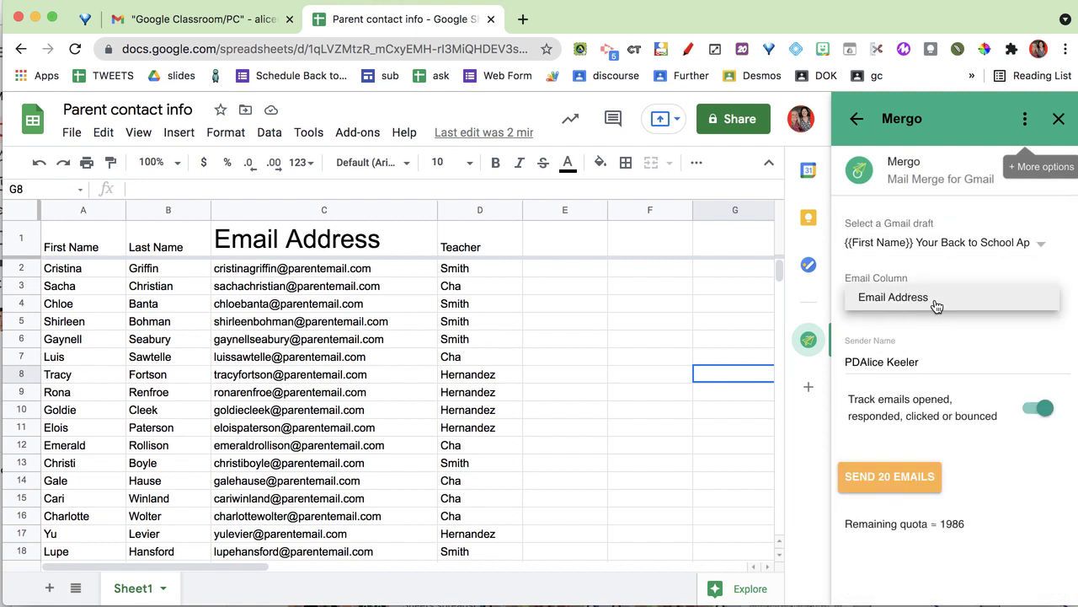
triple_click(907, 361)
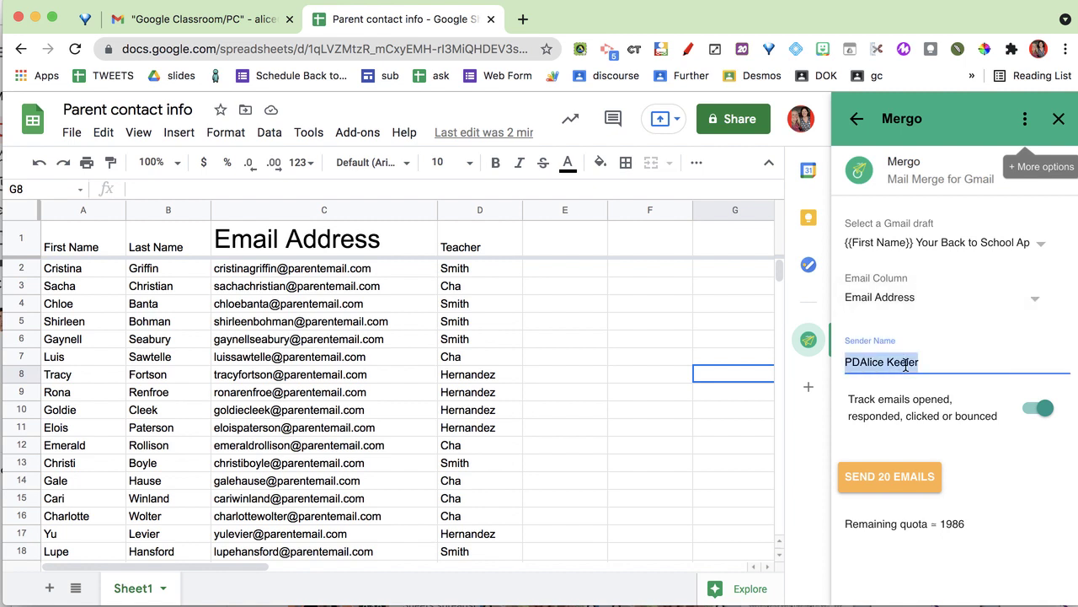
text(Buildi)
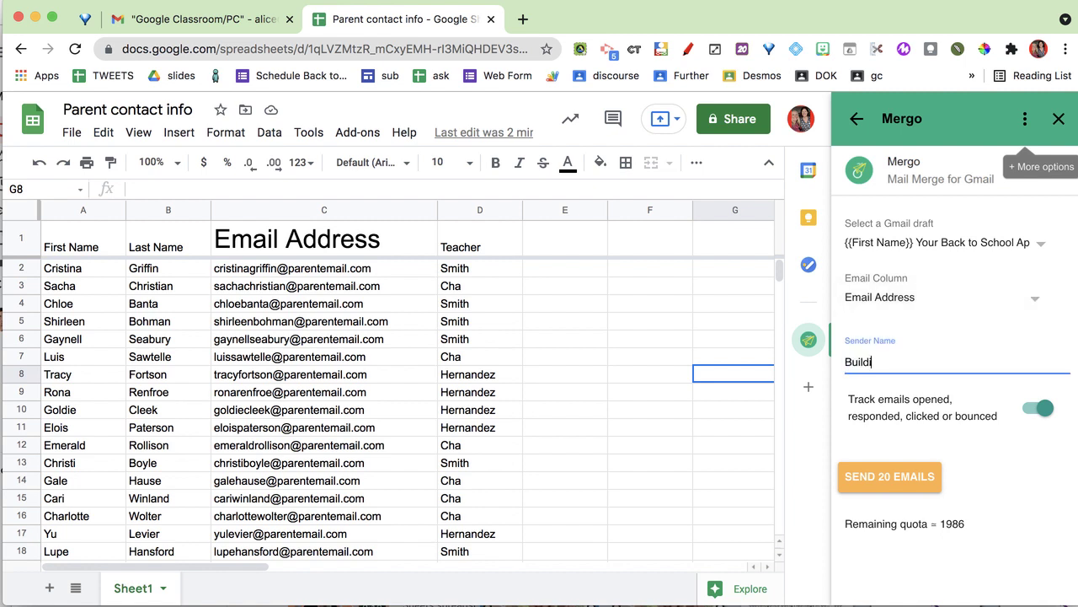